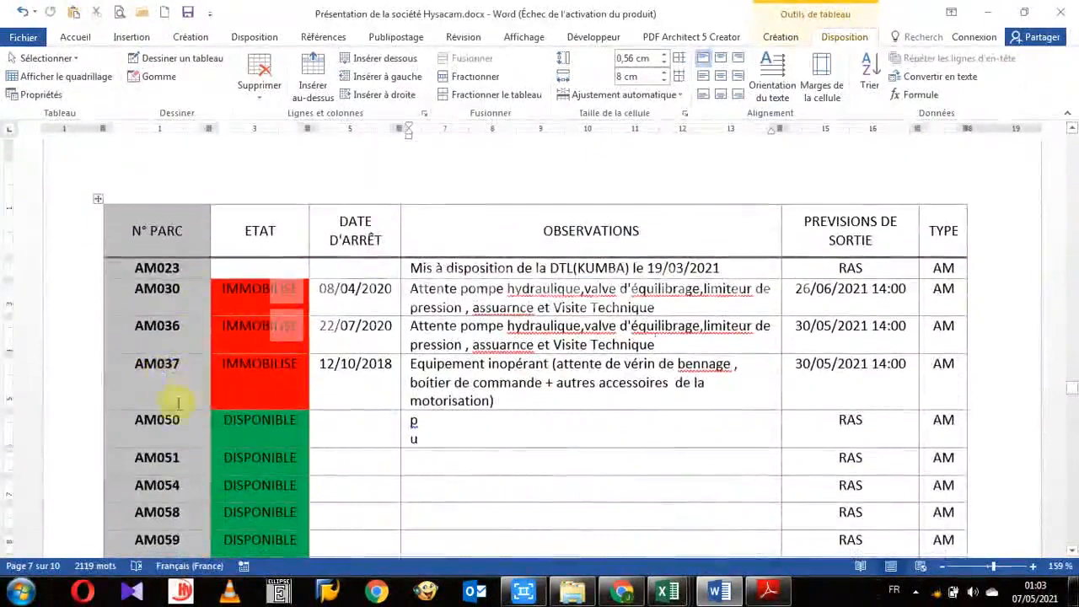
Step: Split the vehicle table at the BA009 row so that BA009 starts a separate table
scroll(203, 438, "down", 6)
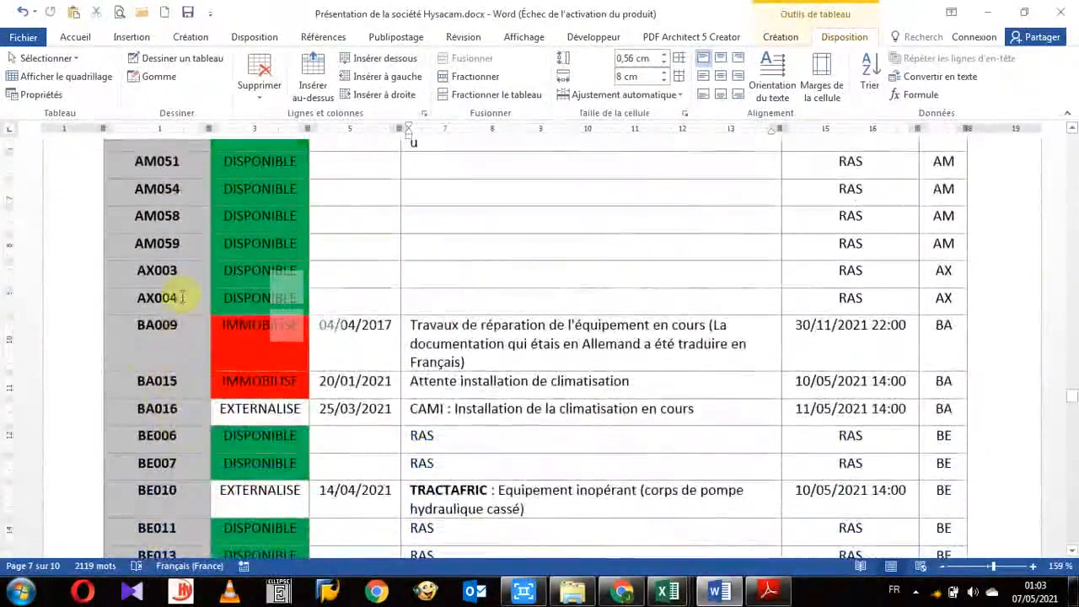
scroll(173, 325, "up", 1)
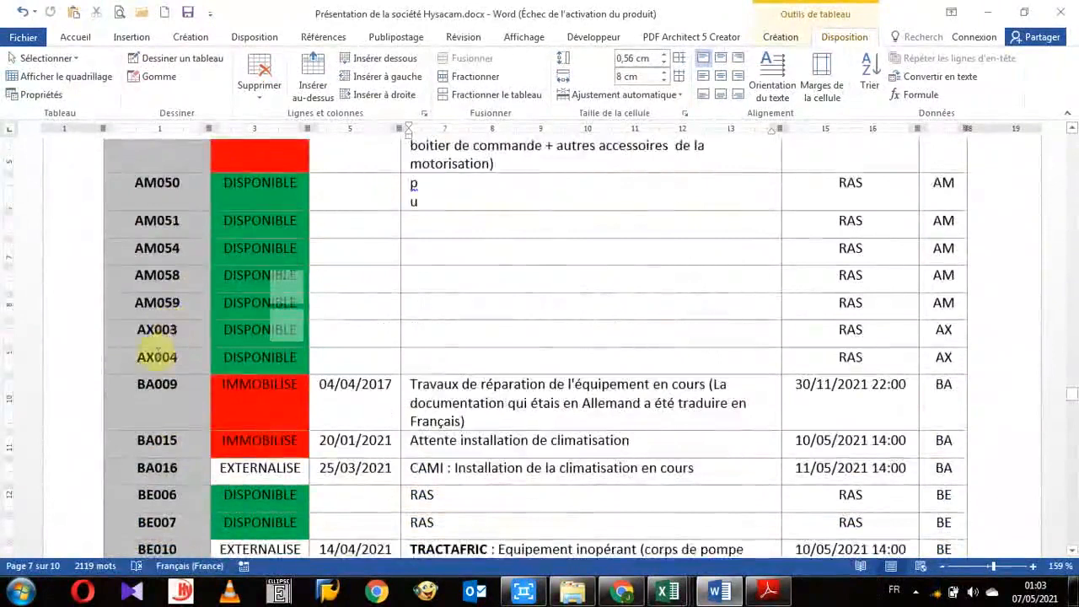
scroll(160, 261, "up", 3)
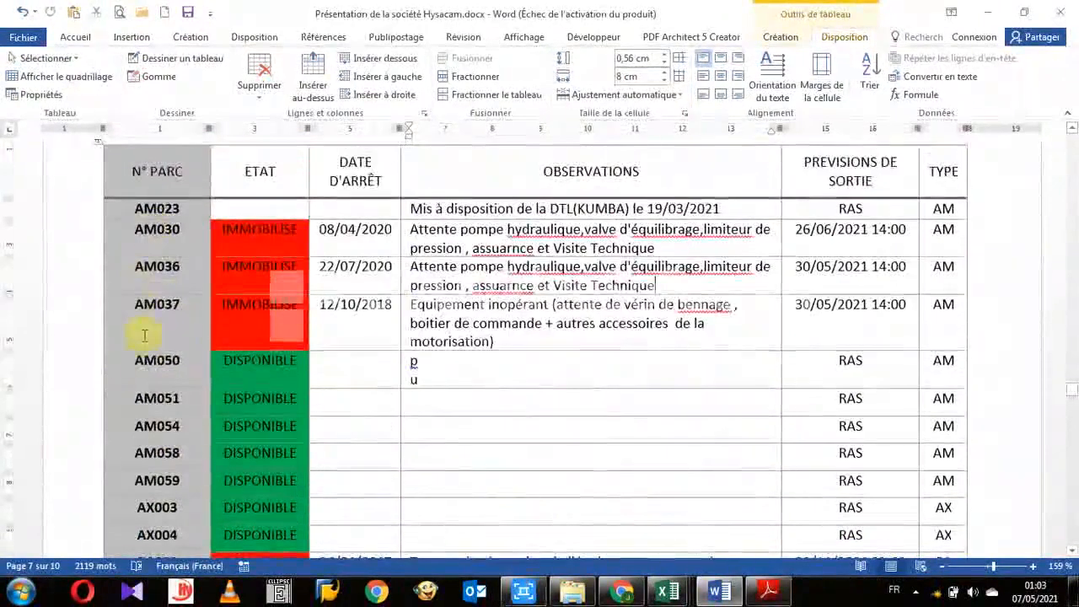
scroll(149, 447, "down", 1)
scroll(149, 460, "down", 1)
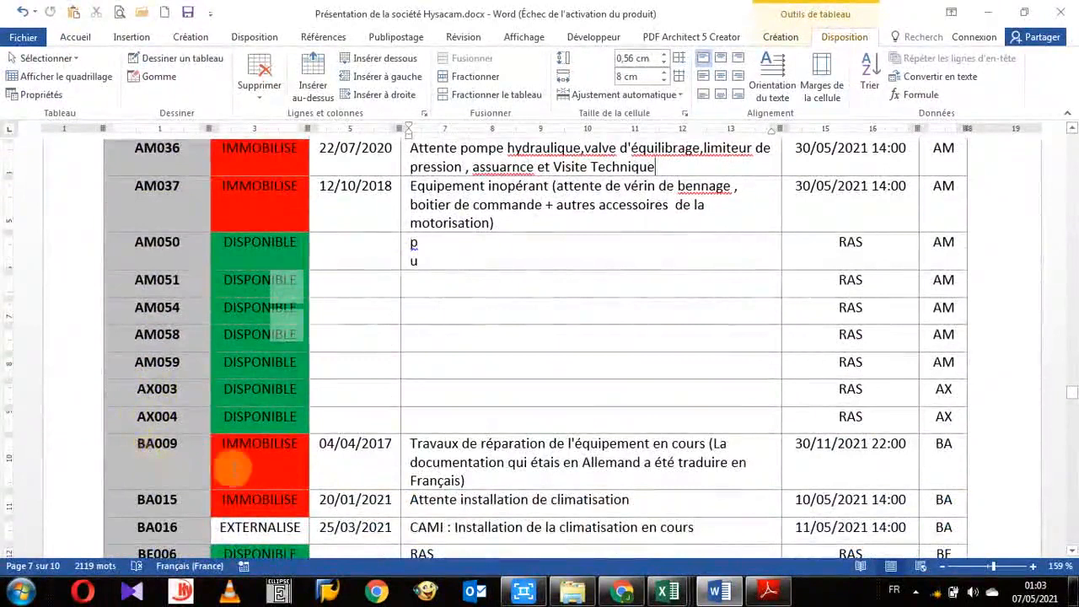
left_click(139, 446)
scroll(143, 443, "down", 2)
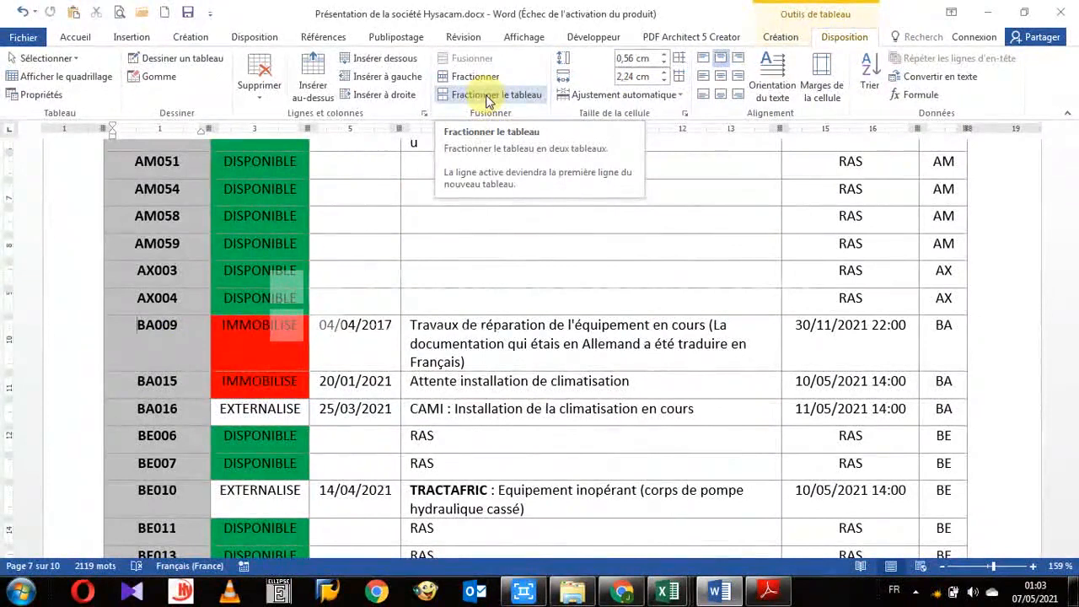
left_click(385, 326)
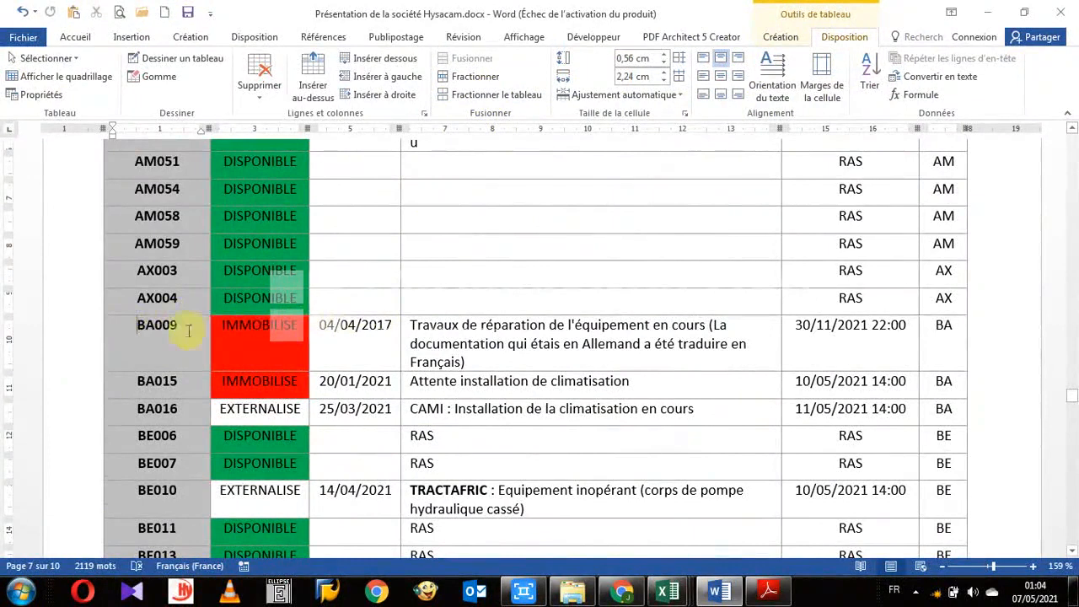
left_click_drag(134, 331, 887, 331)
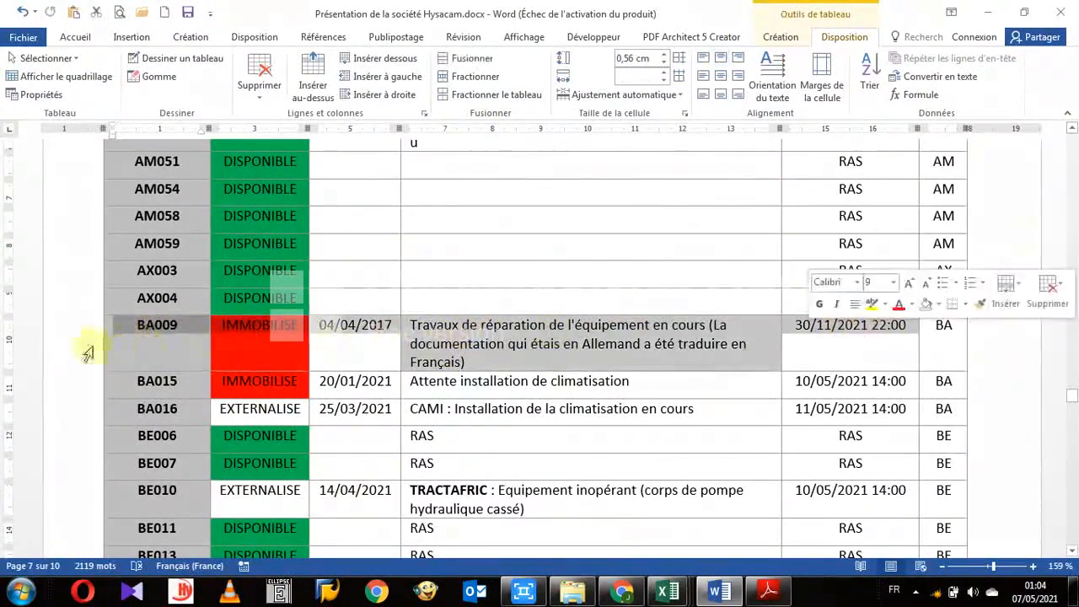
left_click(48, 346)
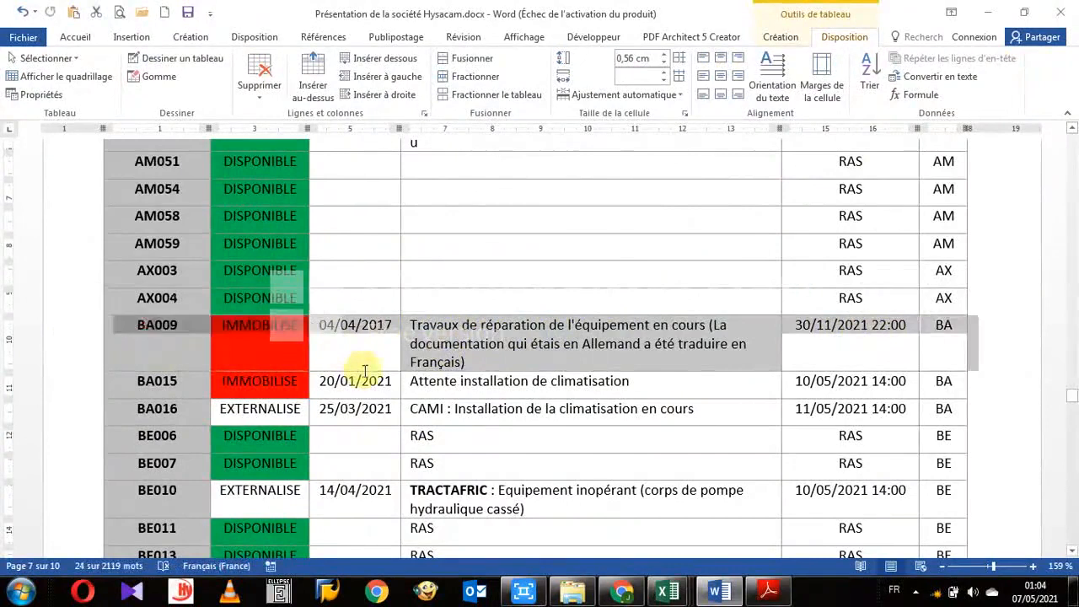
left_click(352, 341)
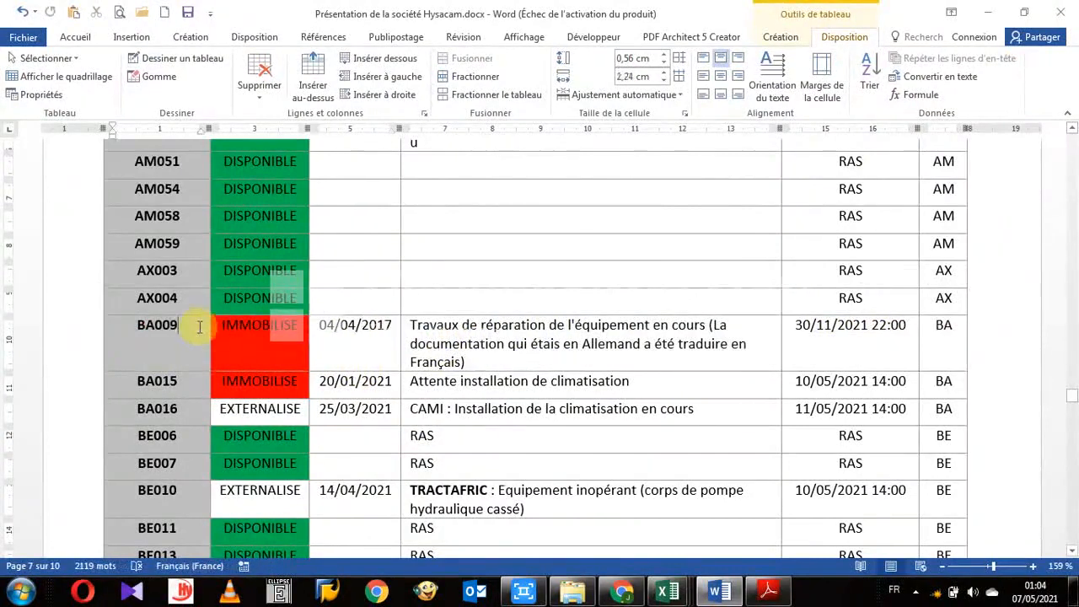
left_click(197, 336)
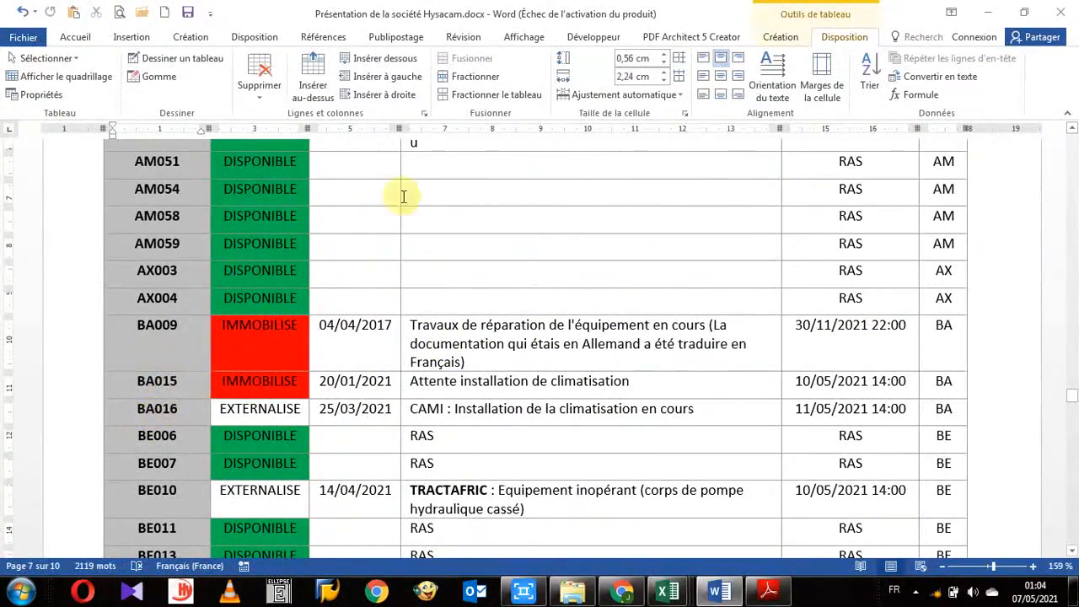
left_click(485, 95)
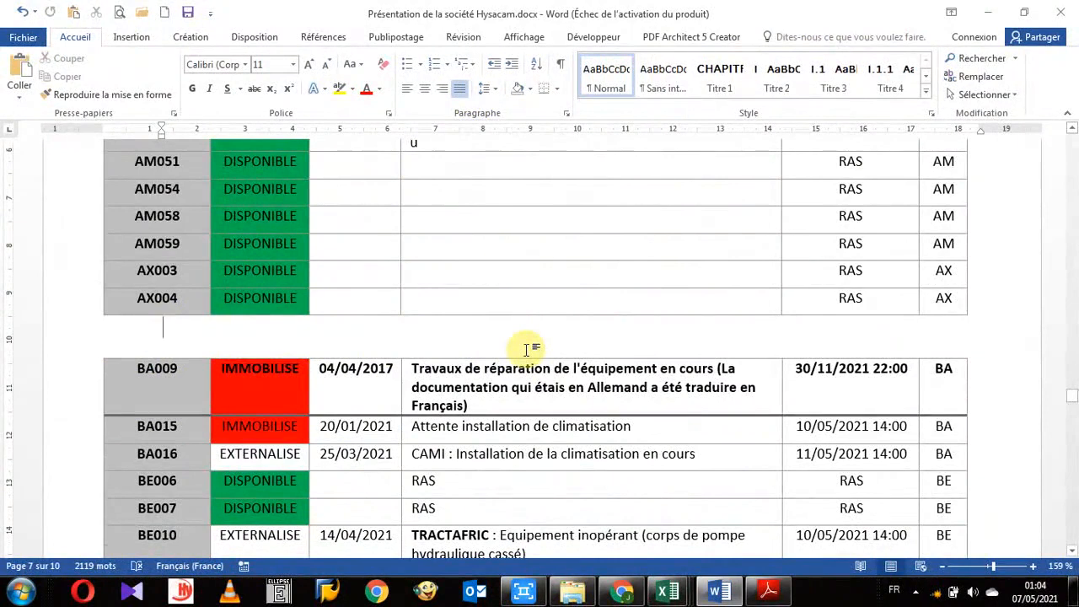
Step: Split the second table at the BE006 row so that the BE vehicles start their own table
scroll(290, 242, "up", 5)
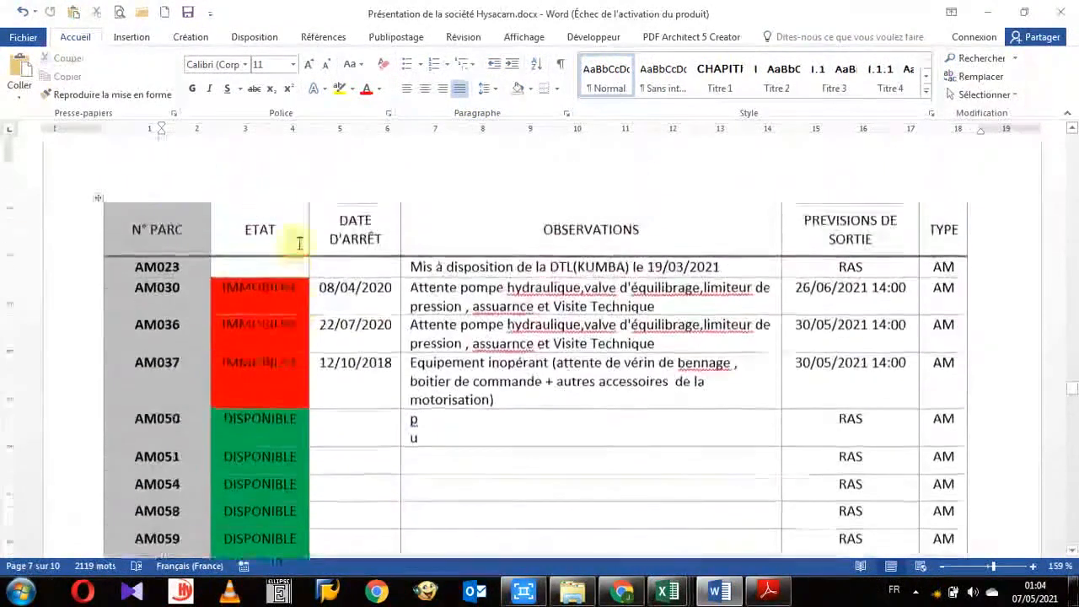
scroll(299, 244, "down", 1)
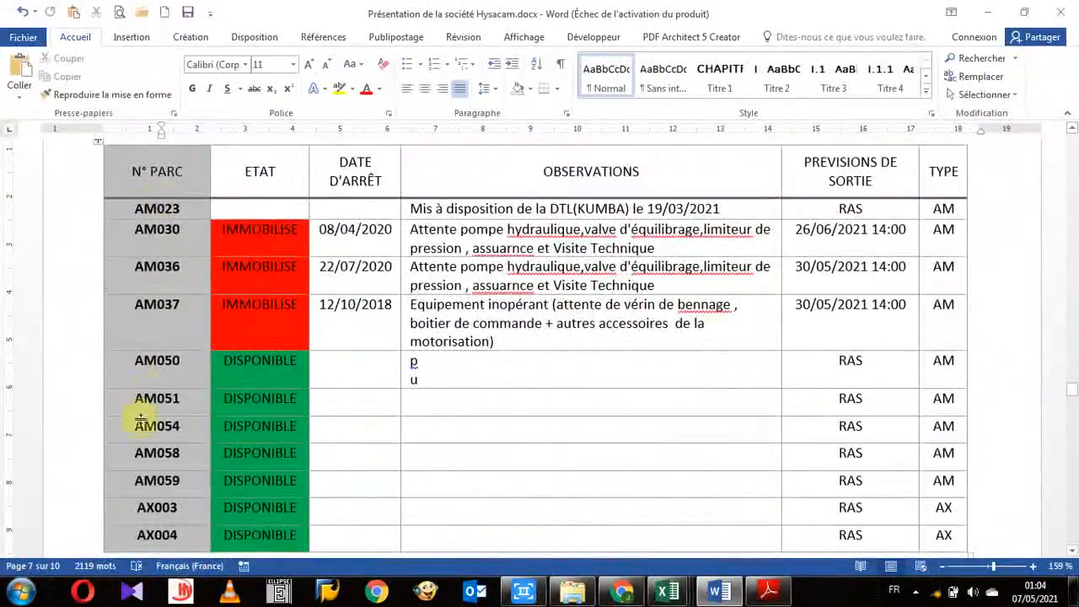
scroll(139, 479, "down", 5)
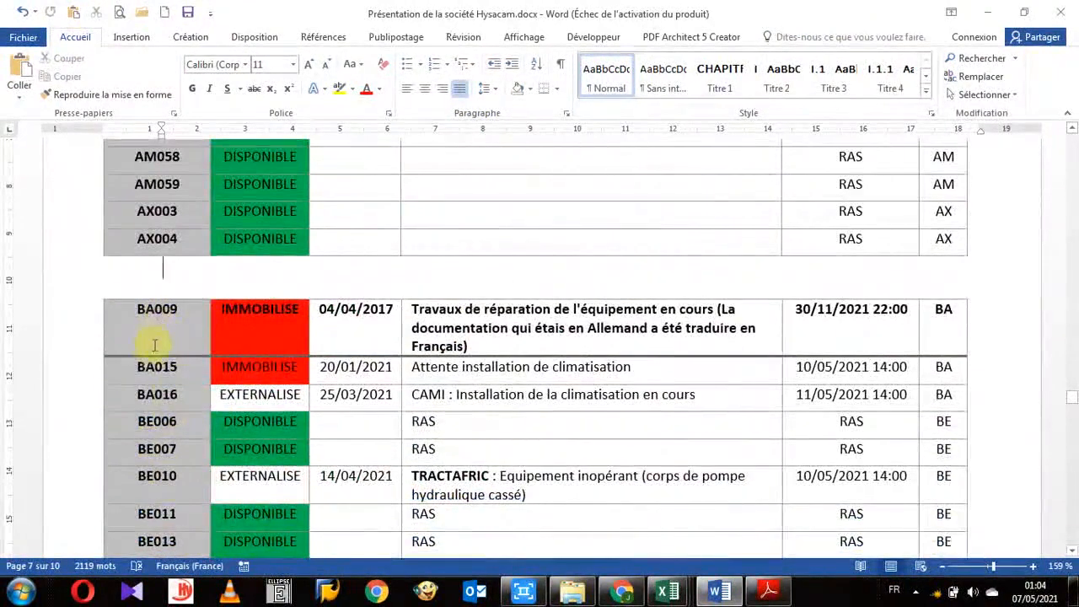
scroll(152, 501, "down", 4)
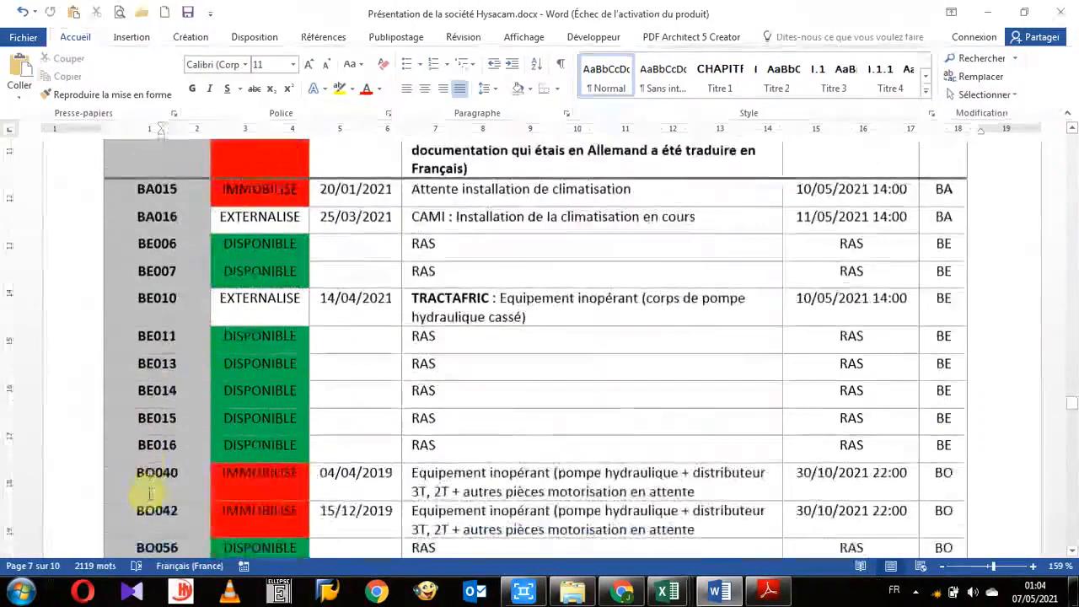
scroll(150, 484, "down", 2)
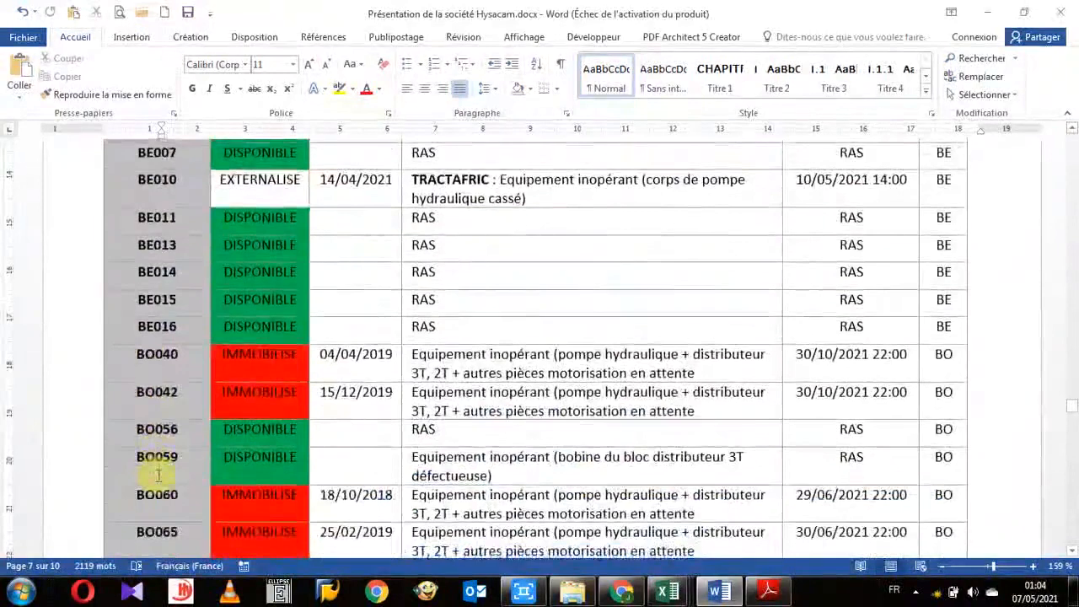
scroll(159, 430, "up", 3)
scroll(156, 416, "up", 1)
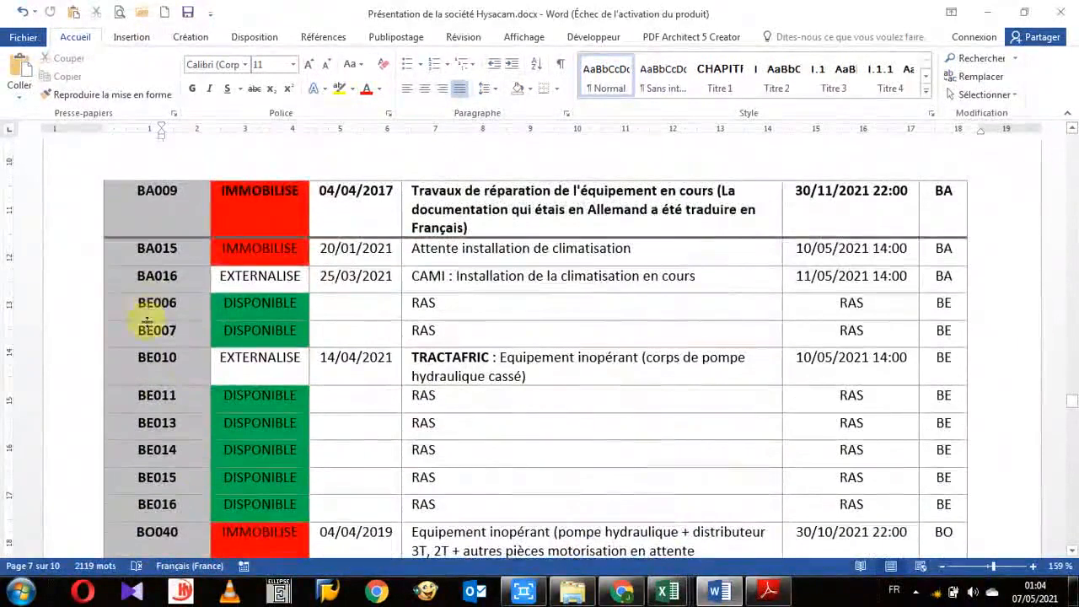
left_click(140, 303)
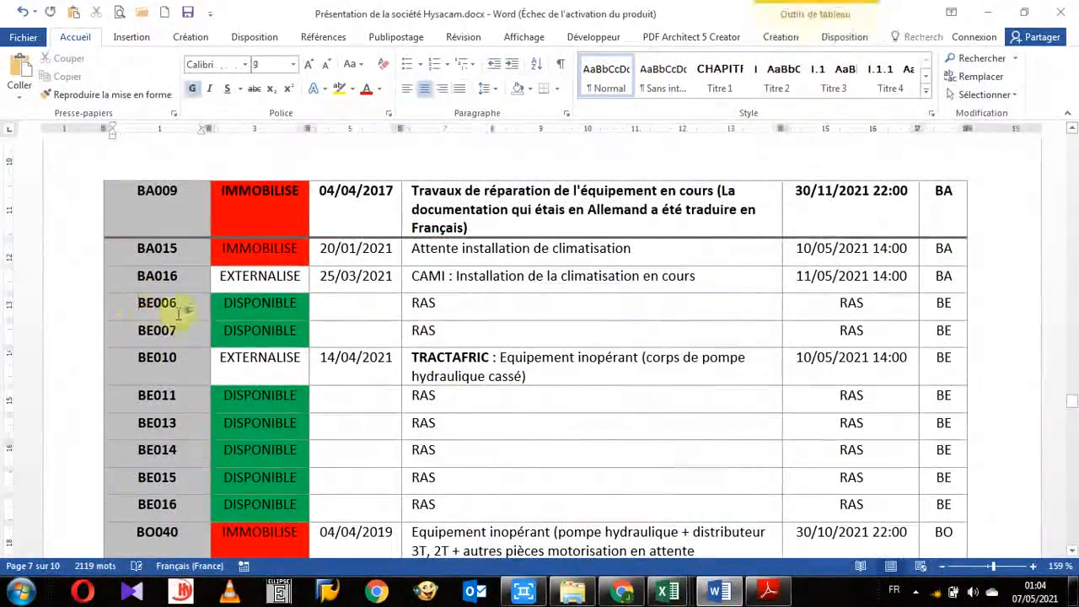
left_click(840, 39)
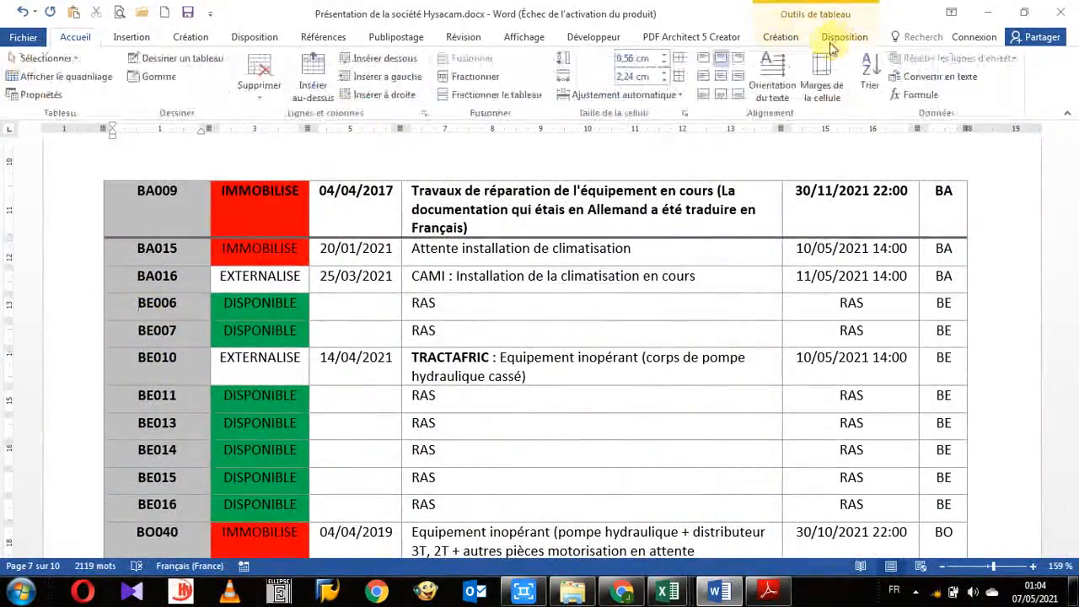
left_click(482, 95)
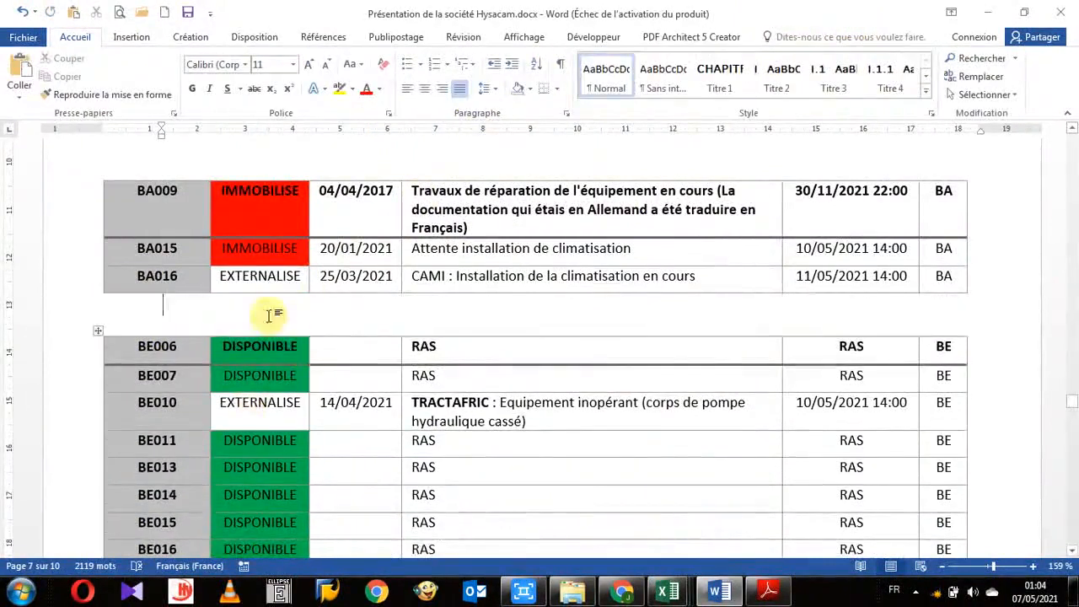
Step: Insert a blank row above the BA009 row in the BA table
scroll(269, 308, "up", 1)
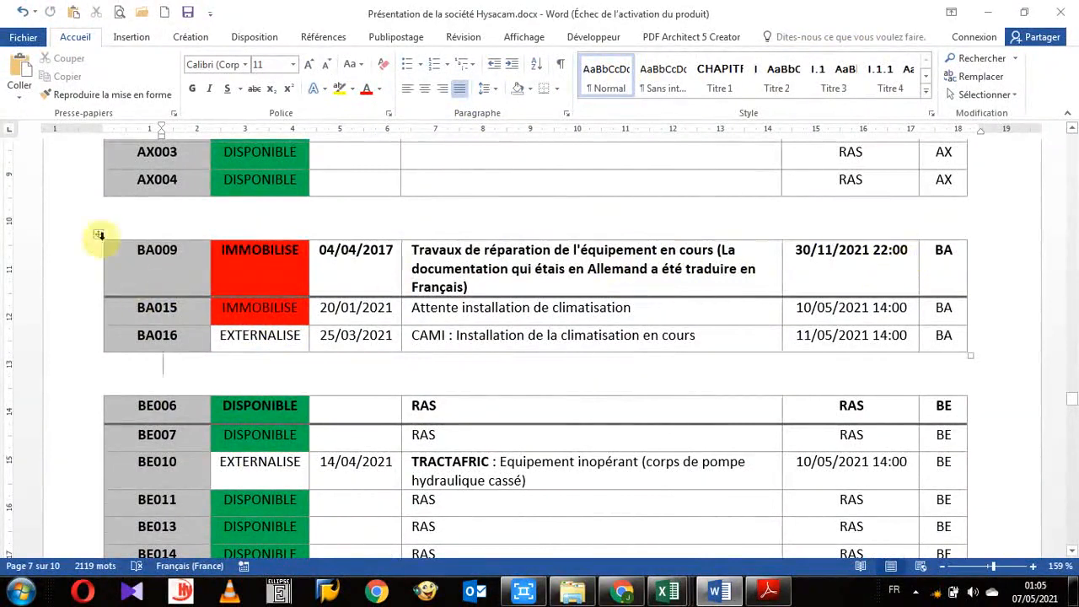
left_click(86, 268)
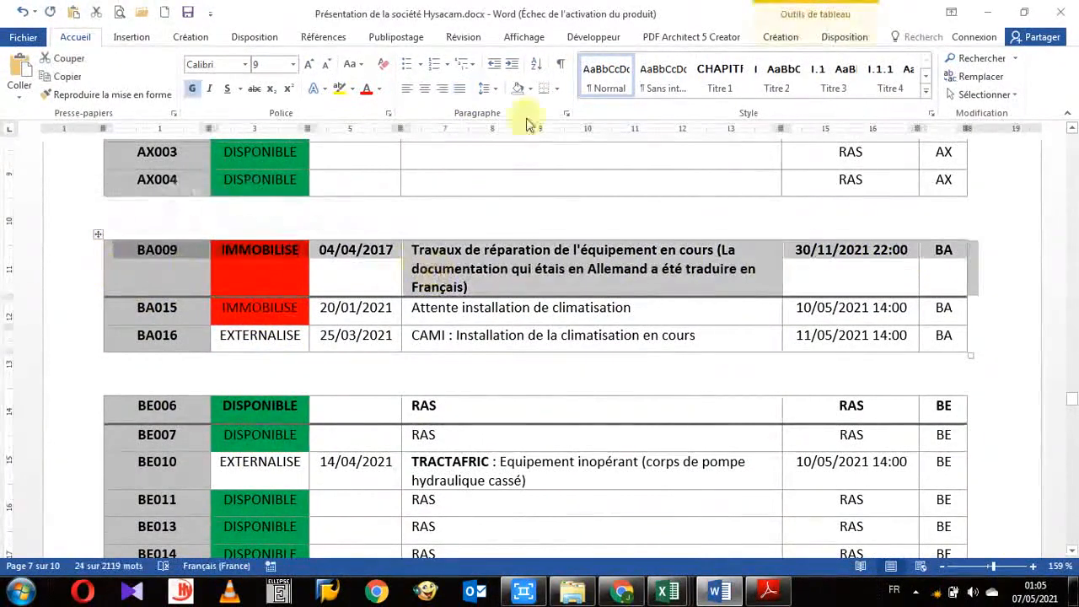
right_click(473, 284)
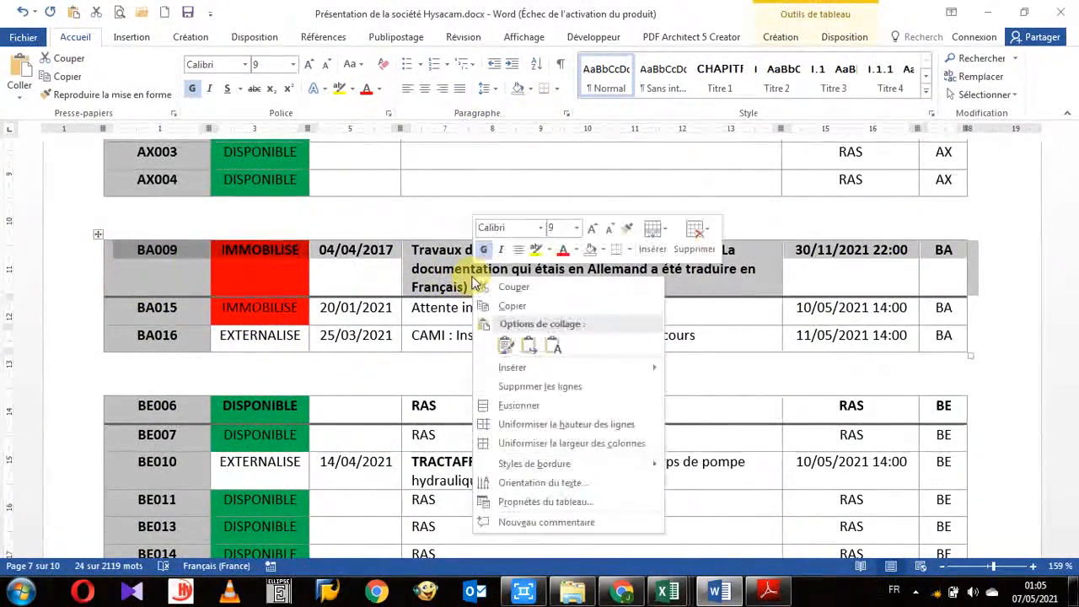
mouse_move(566, 371)
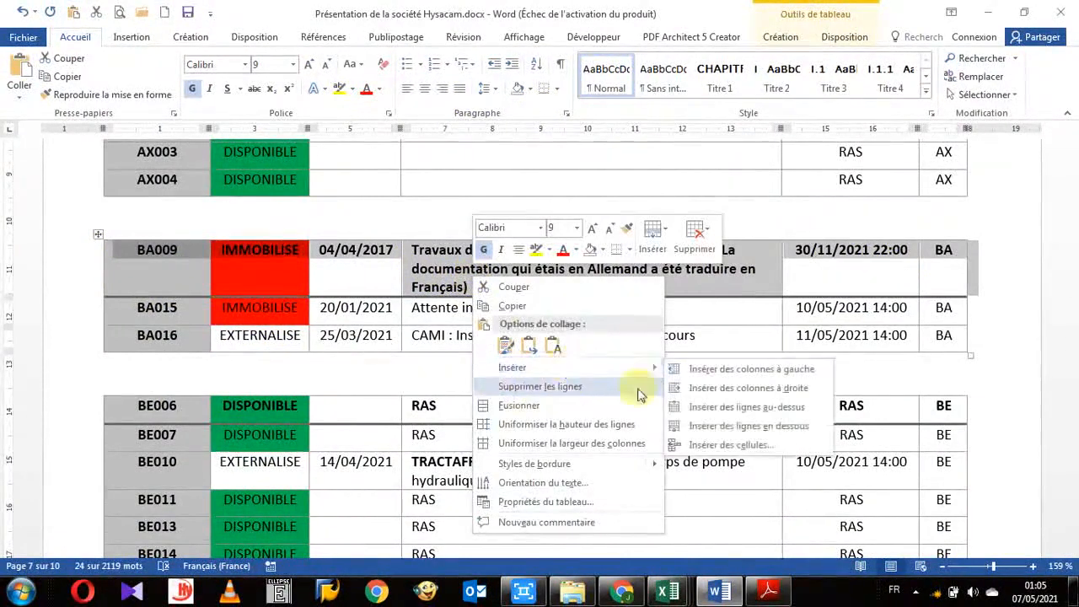
left_click(726, 408)
left_click(359, 279)
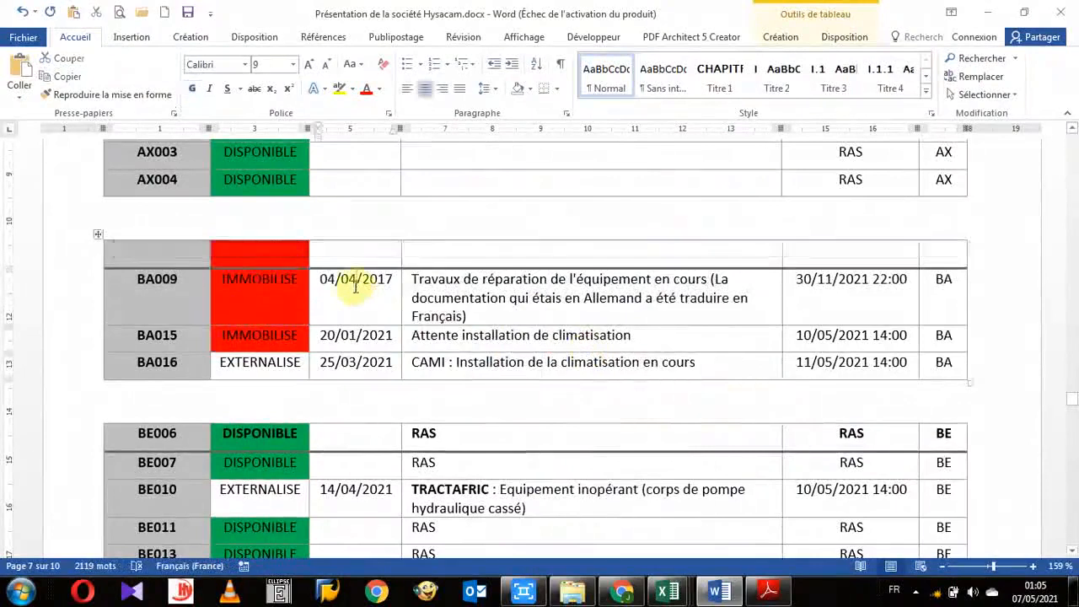
Step: Copy the header row of the first table, from N° PARC to TYPE
scroll(536, 292, "up", 5)
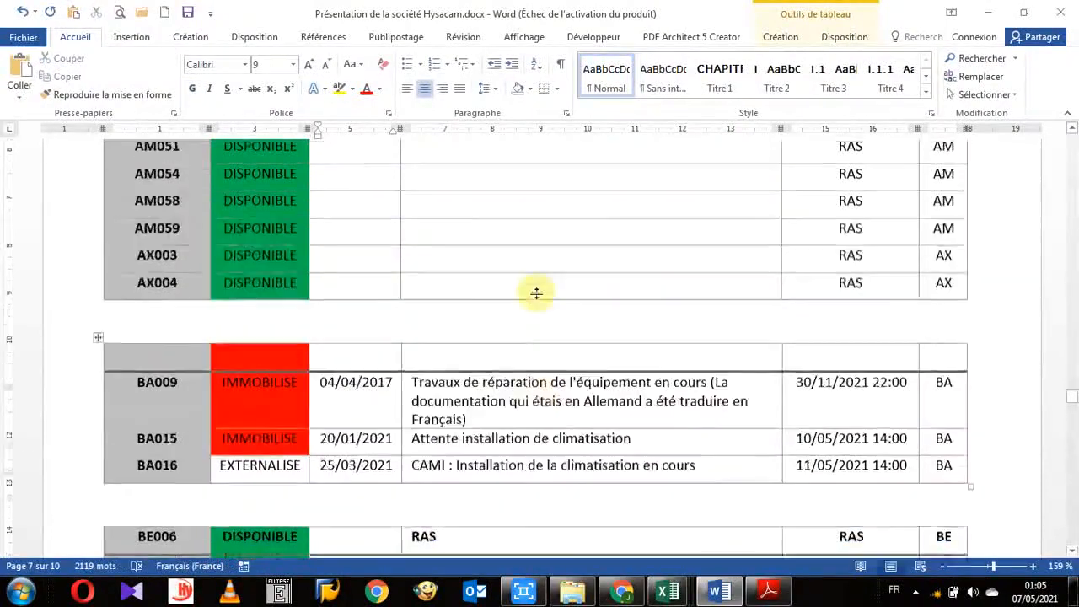
scroll(536, 293, "up", 4)
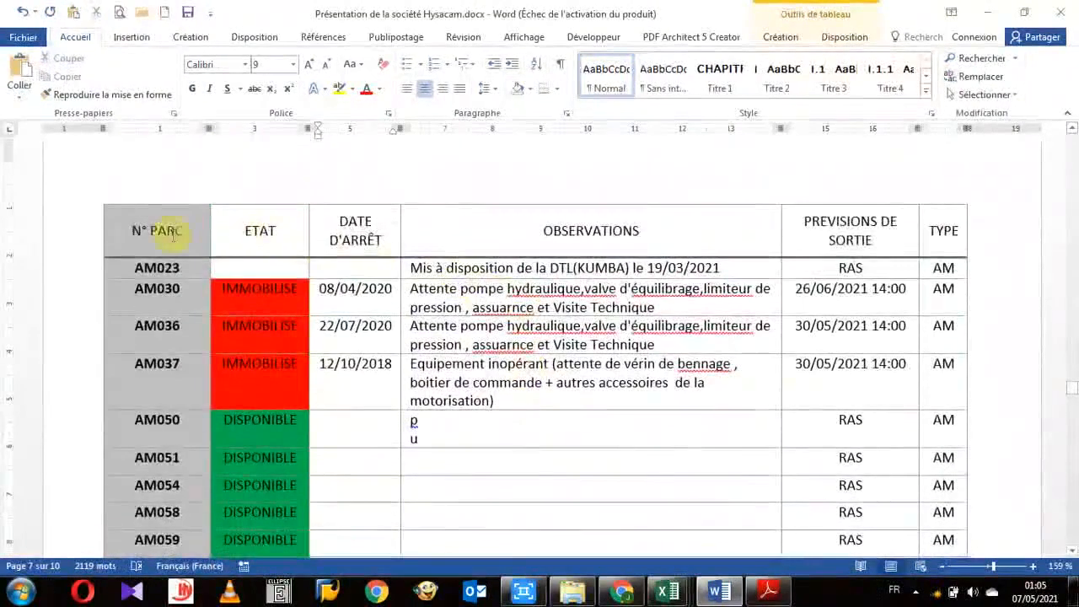
left_click_drag(173, 234, 899, 236)
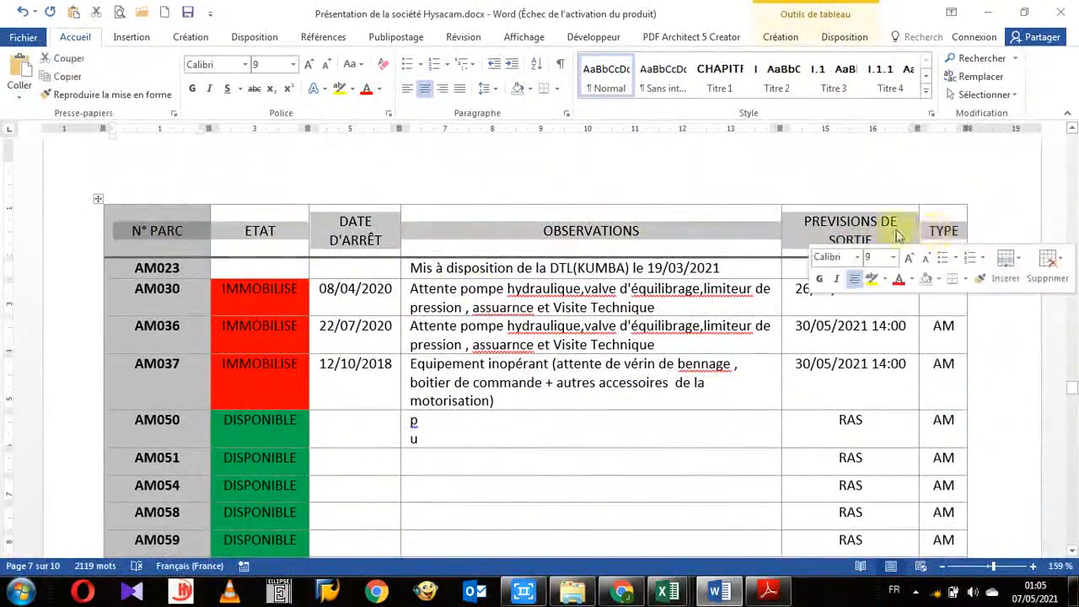
right_click(898, 236)
left_click(932, 259)
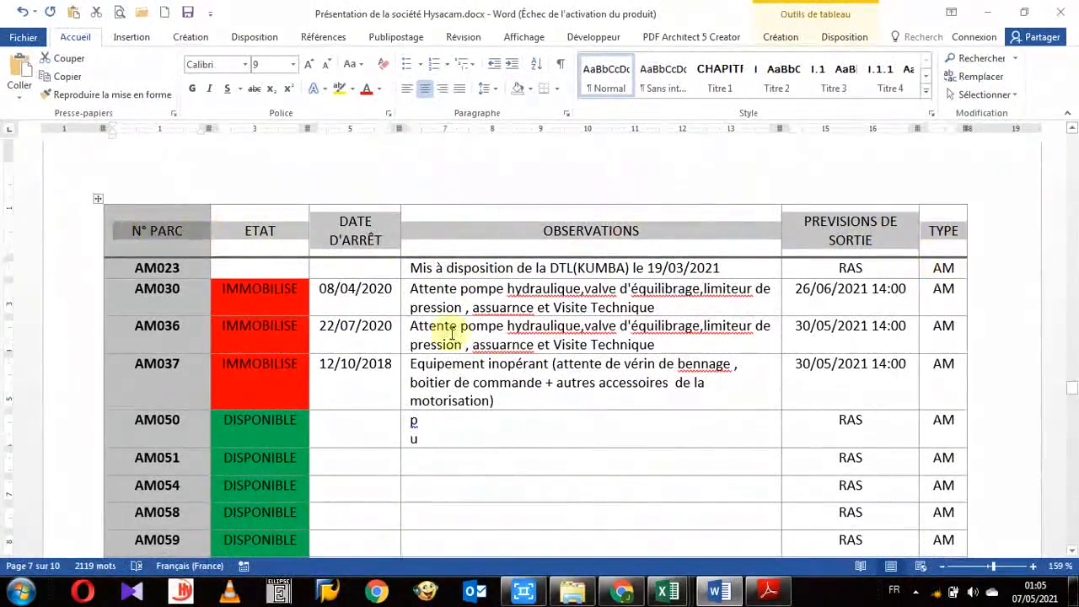
Step: Paste the copied headers into the blank first row of the BA table, replacing its cells
scroll(452, 335, "down", 8)
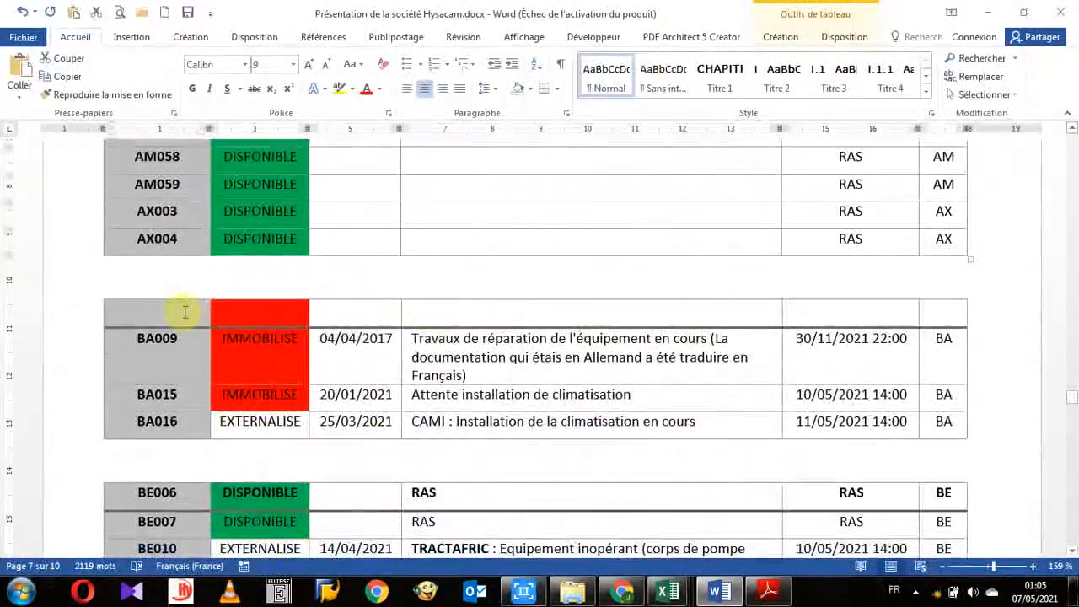
right_click(184, 313)
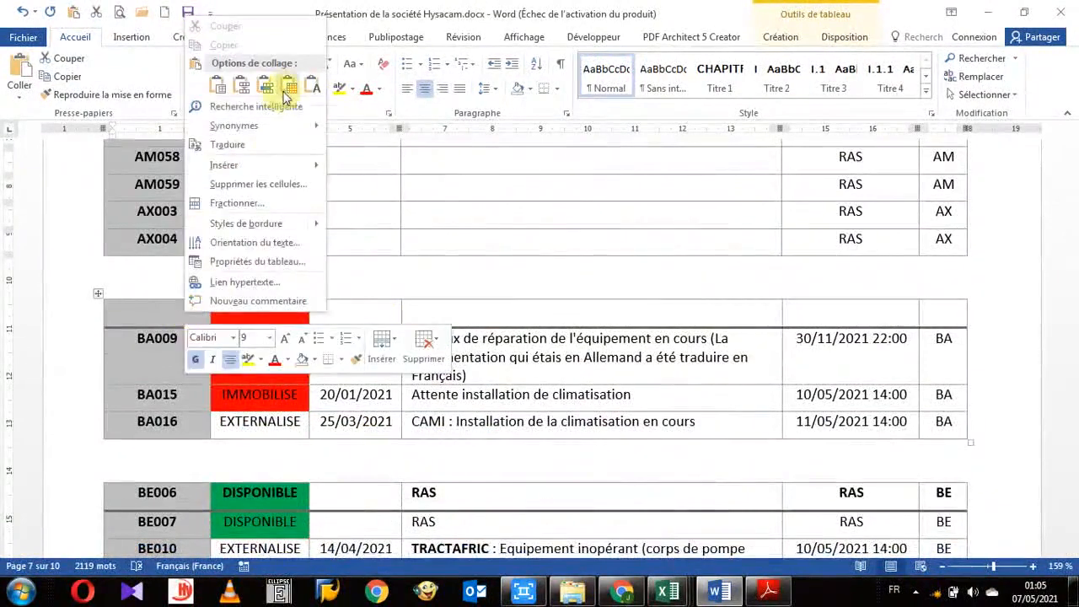
left_click(288, 89)
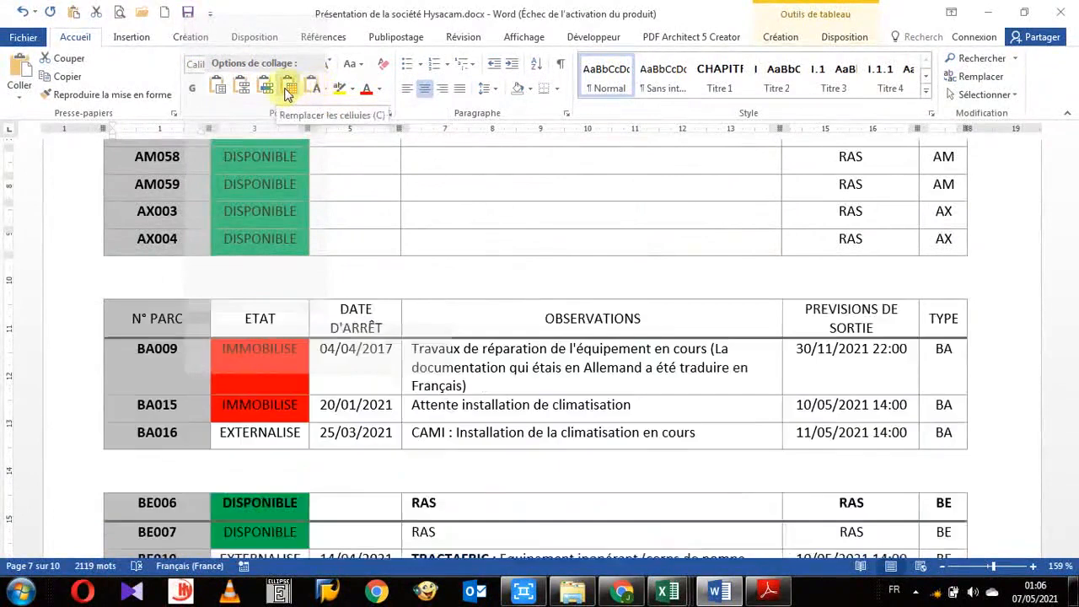
left_click(288, 92)
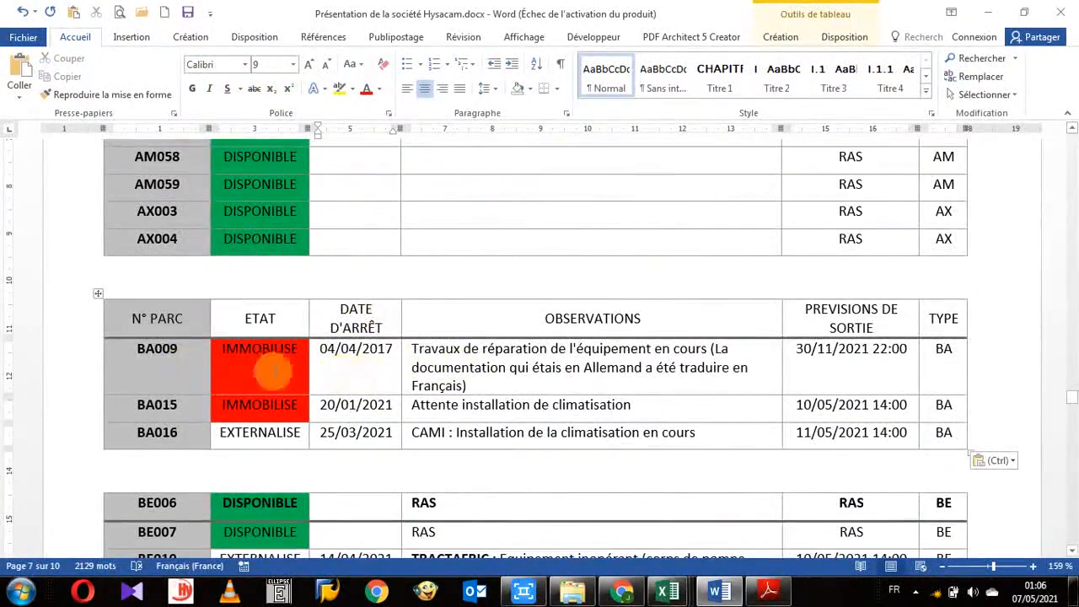
scroll(505, 354, "down", 3)
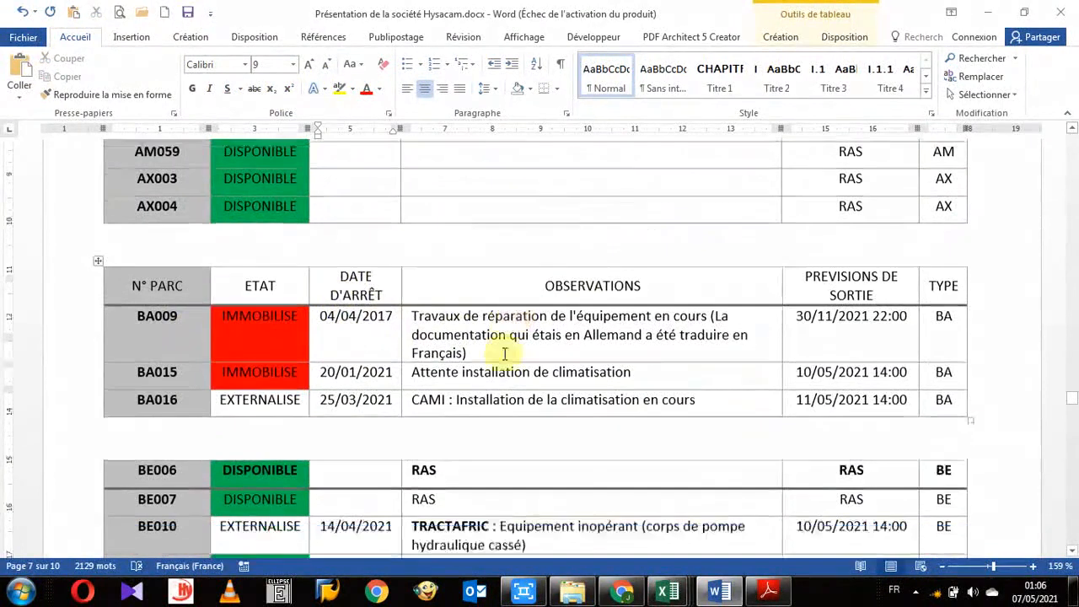
scroll(86, 422, "down", 1)
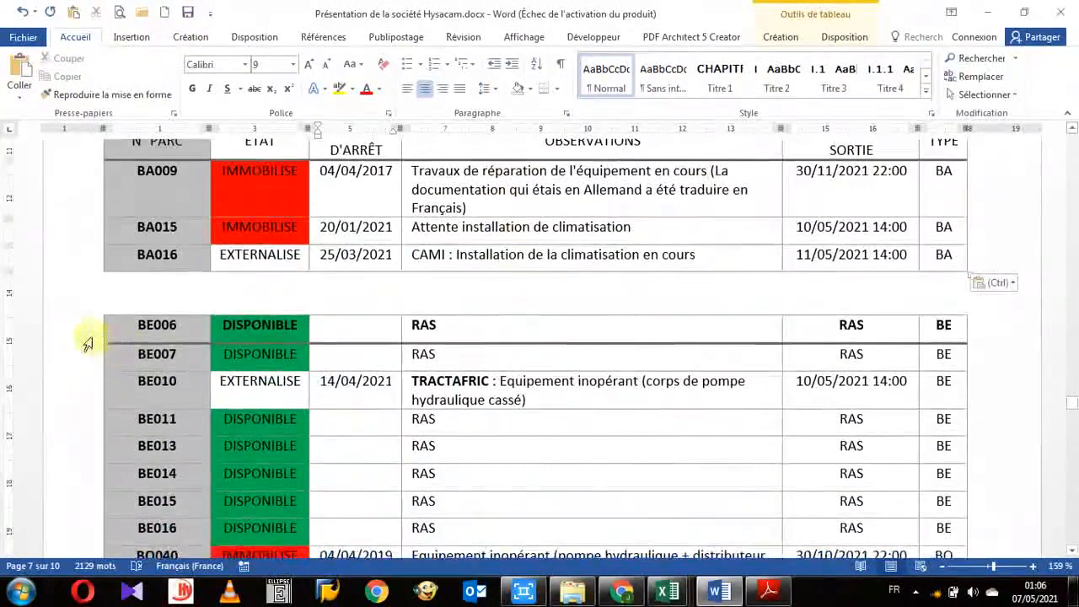
Step: Insert a blank row above the BE006 row in the BE table
left_click(84, 339)
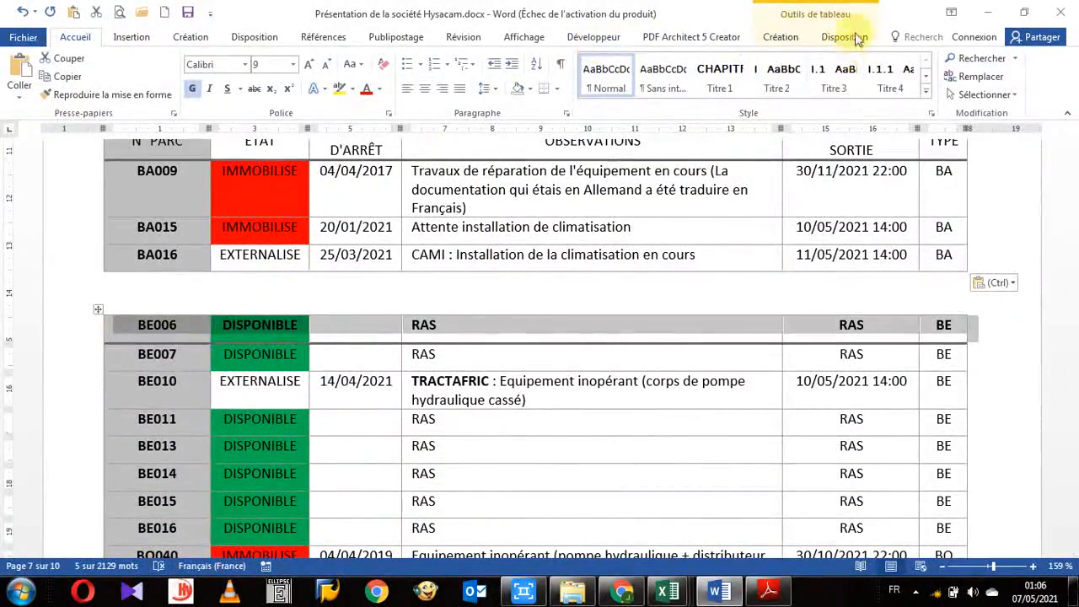
left_click(784, 37)
left_click(838, 39)
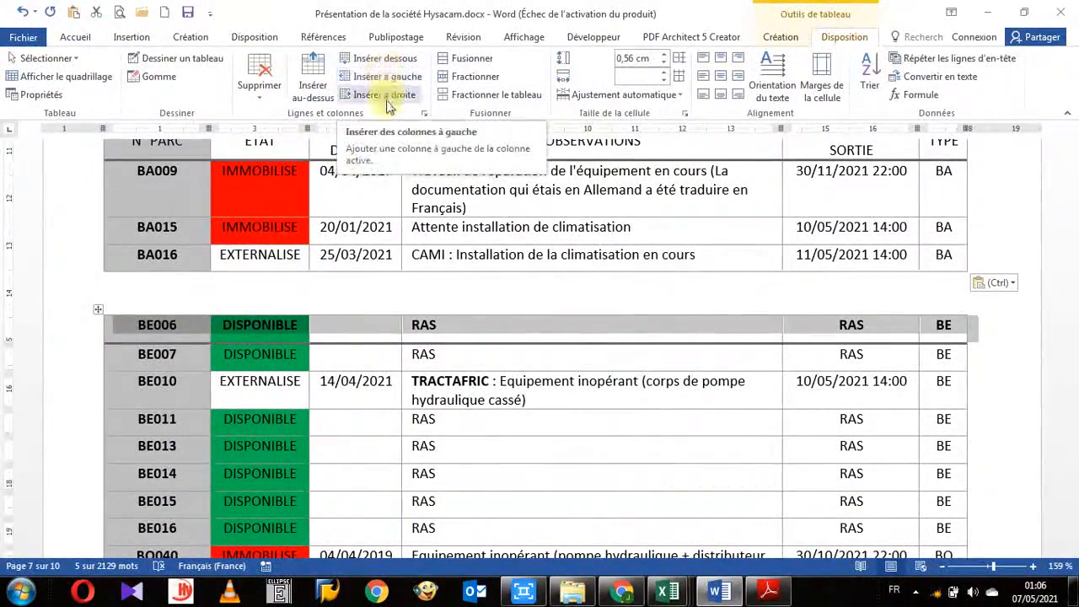
left_click(313, 72)
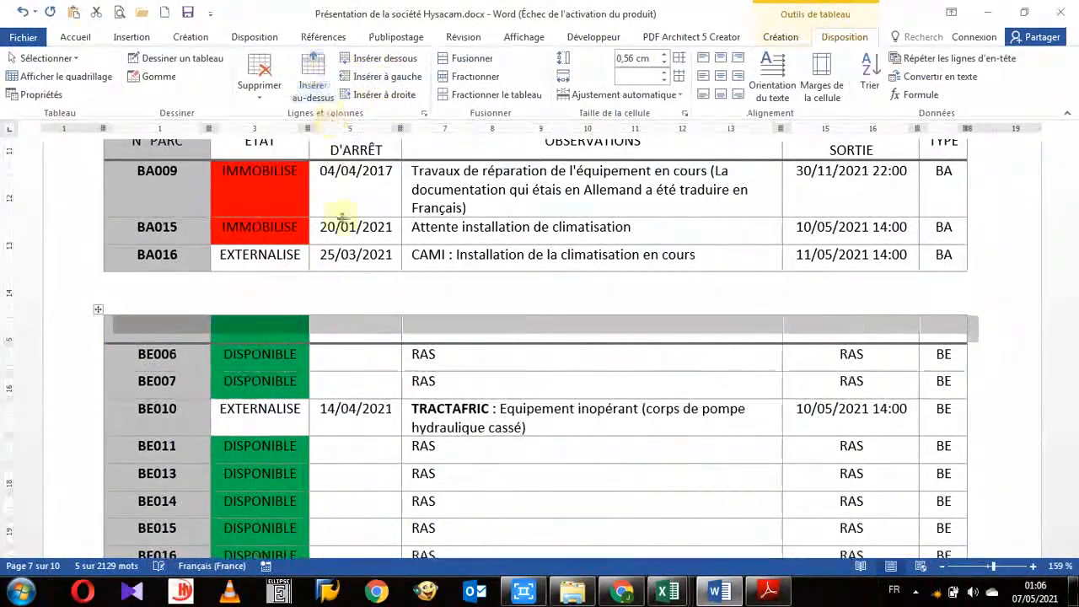
Step: Paste the copied header row into the blank first row of the BE table, replacing its cells
left_click(197, 330)
left_click_drag(197, 331, 1026, 323)
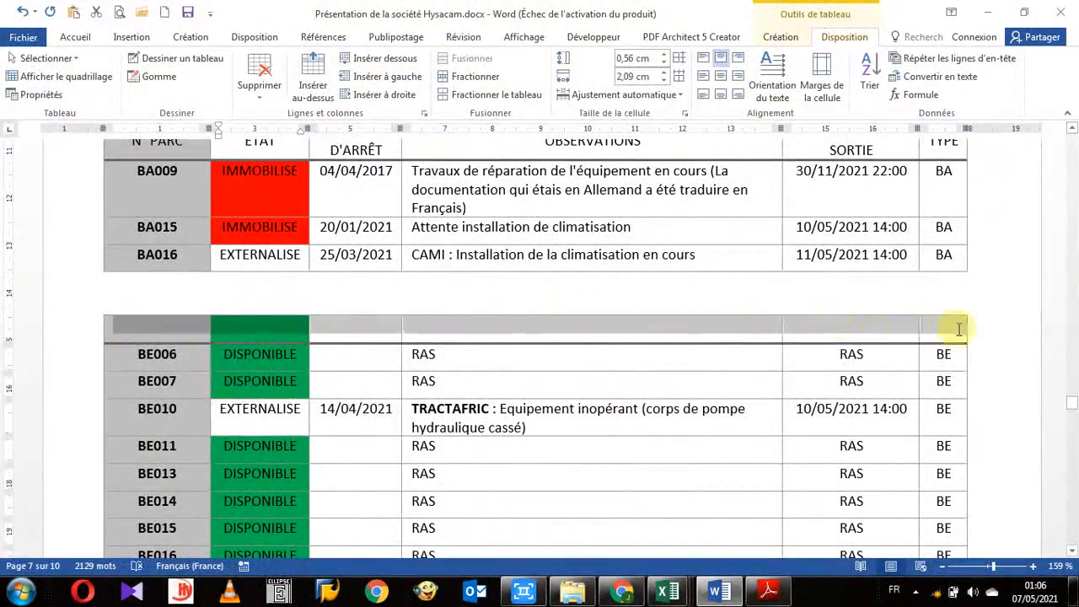
right_click(677, 326)
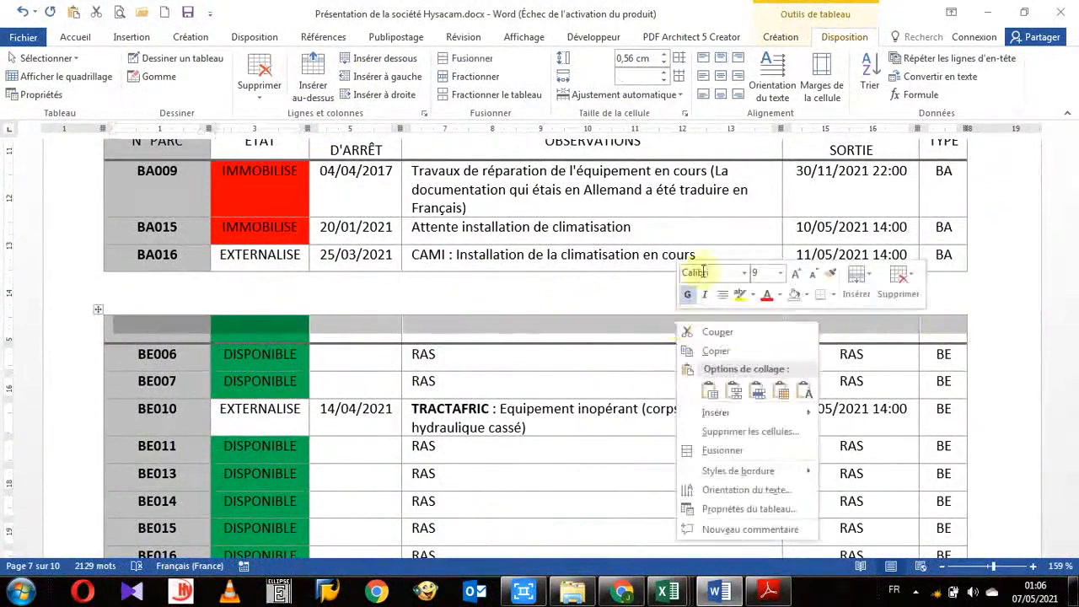
left_click(787, 395)
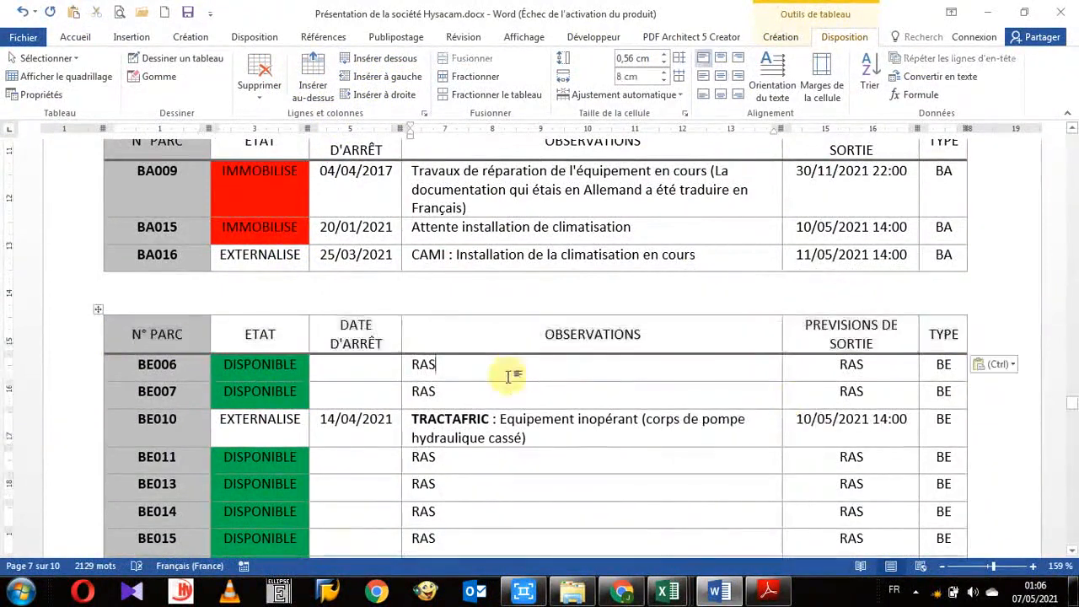
scroll(512, 377, "down", 1)
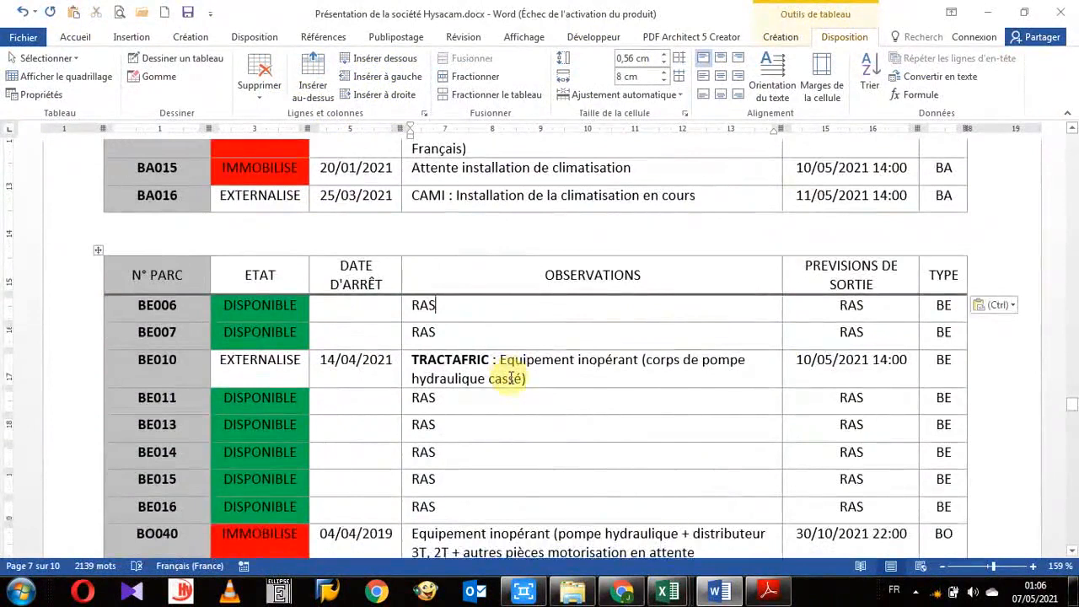
scroll(354, 434, "up", 3)
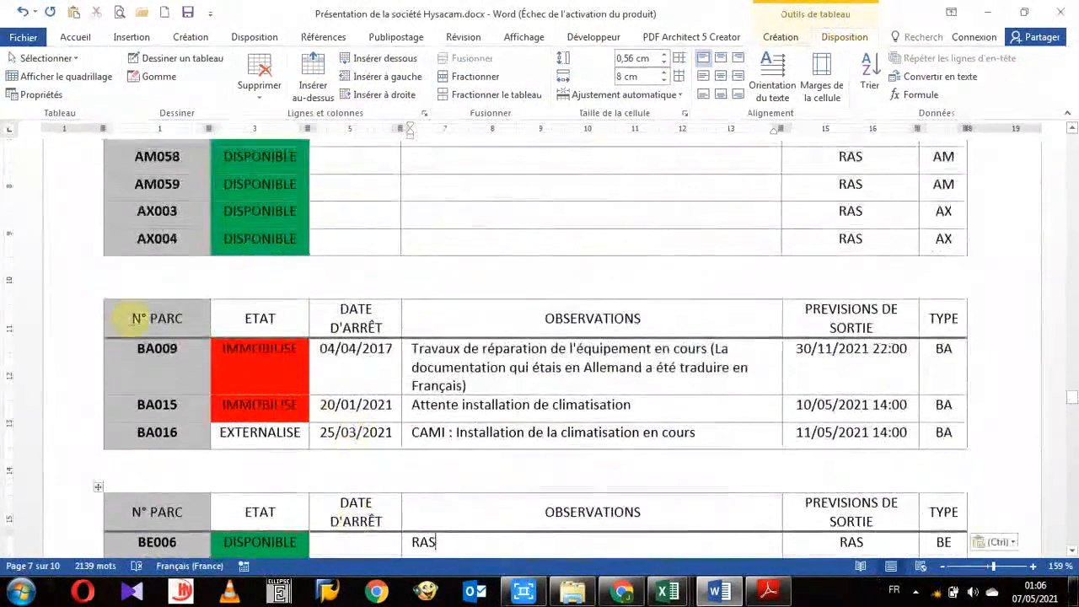
scroll(134, 304, "up", 3)
scroll(126, 347, "up", 7)
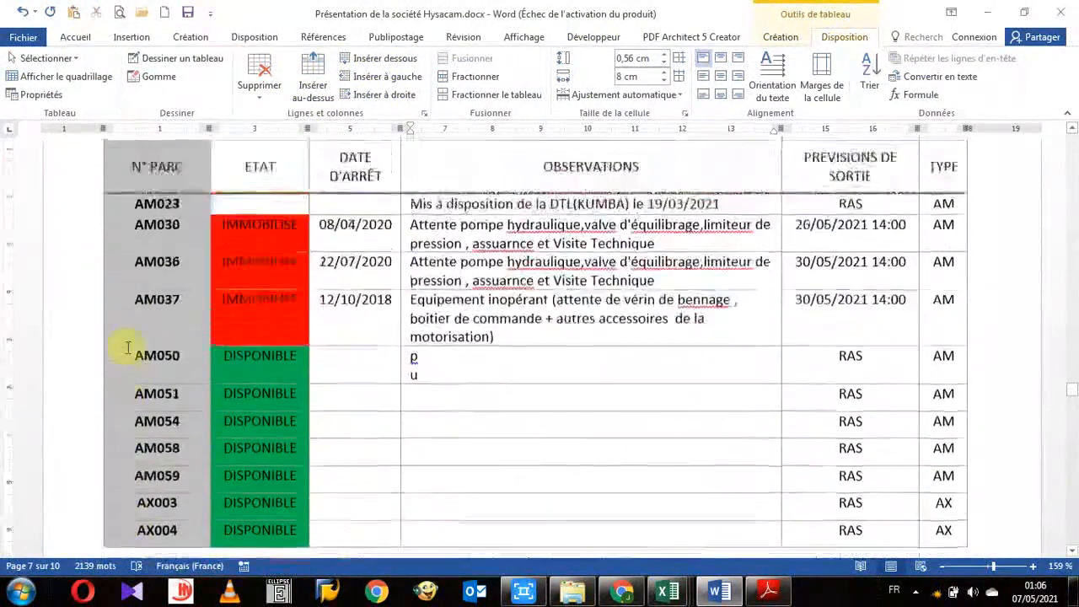
left_click(240, 419)
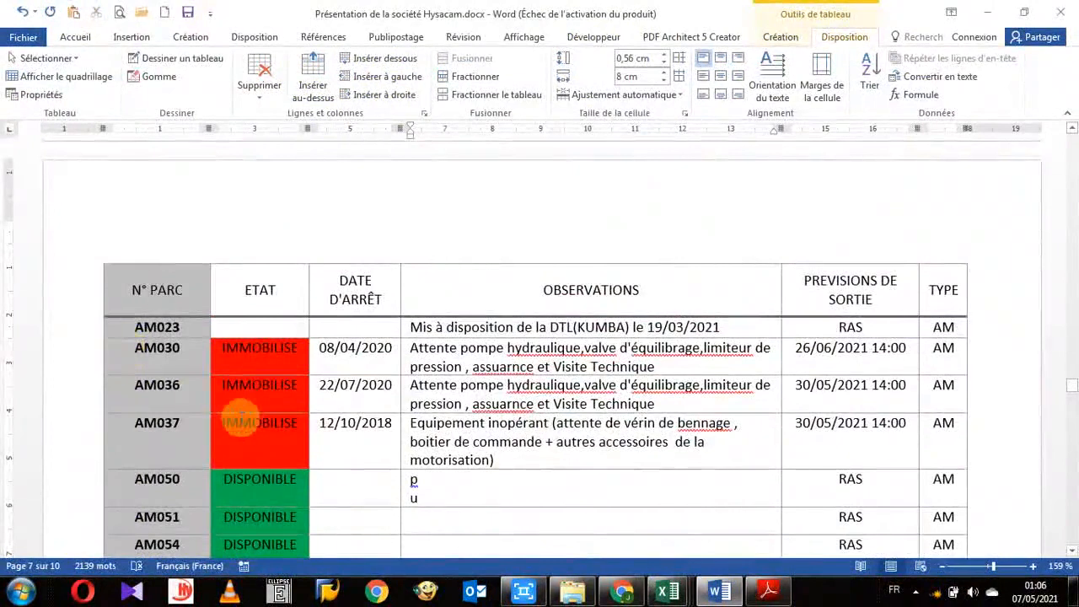